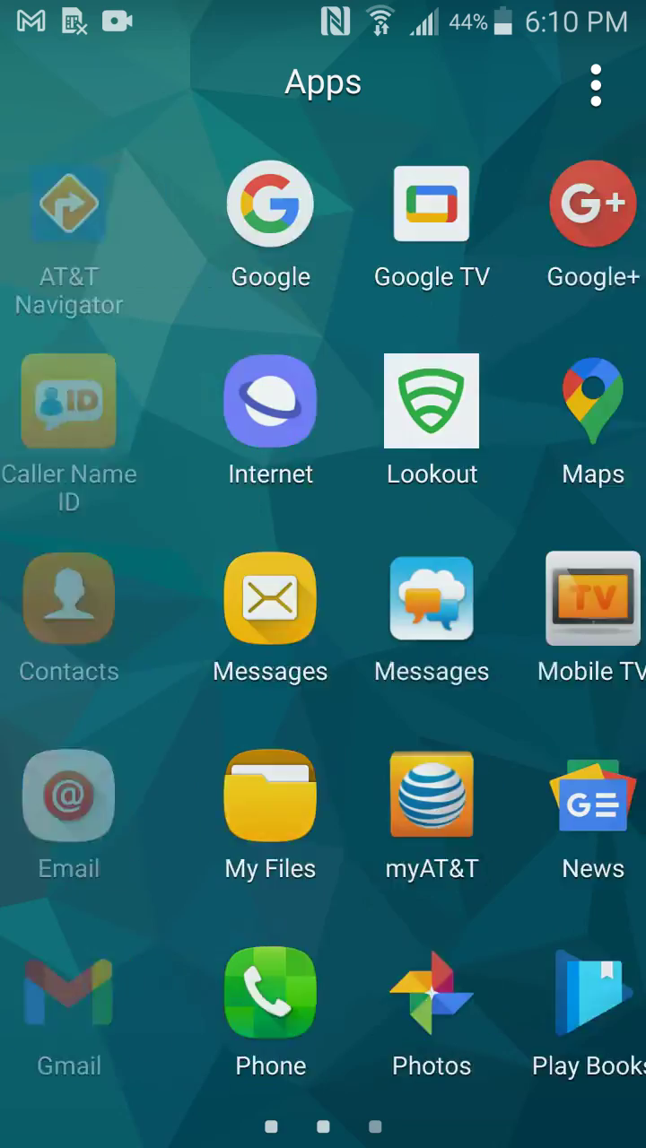
Step: Browse through the phone's home screens and installed-app pages
{"action": "mouse_move", "coordinate": [538, 628]}
{"action": "left_mouse_down"}
{"action": "mouse_move", "coordinate": [179, 628]}
{"action": "mouse_move", "coordinate": [448, 629]}
{"action": "left_mouse_up"}
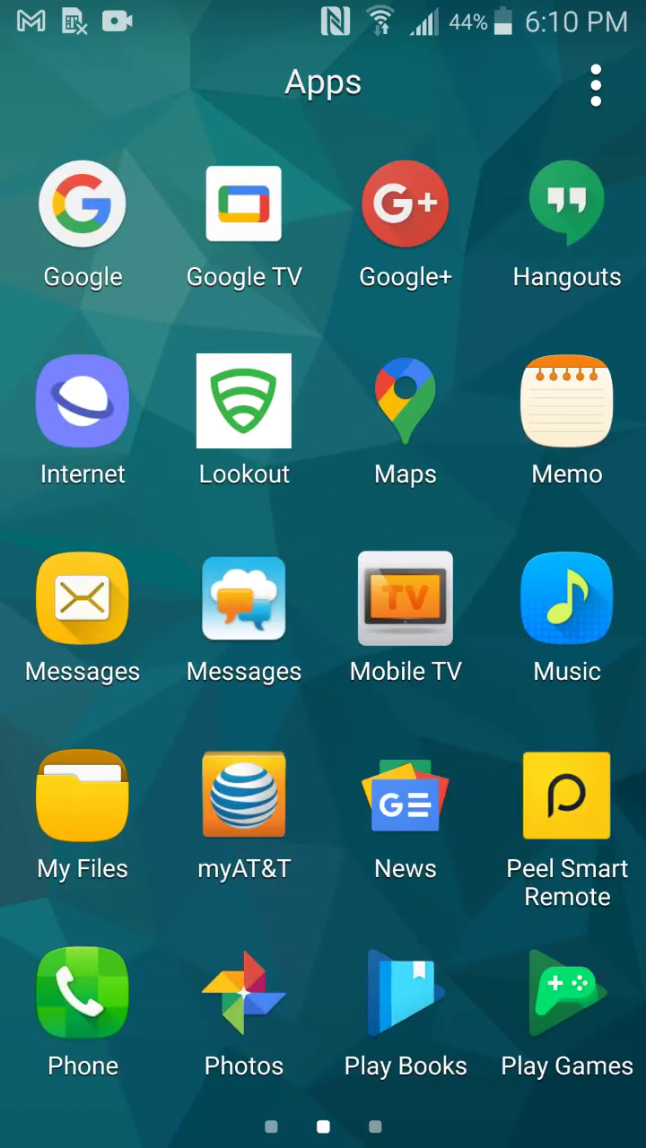
{"action": "left_click_drag", "start_coordinate": [242, 974], "coordinate": [556, 974]}
{"action": "mouse_move", "coordinate": [179, 628]}
{"action": "left_mouse_down"}
{"action": "mouse_move", "coordinate": [539, 628]}
{"action": "mouse_move", "coordinate": [179, 628]}
{"action": "left_mouse_up"}
{"action": "key", "text": "Home"}
{"action": "left_click_drag", "start_coordinate": [538, 628], "coordinate": [180, 628]}
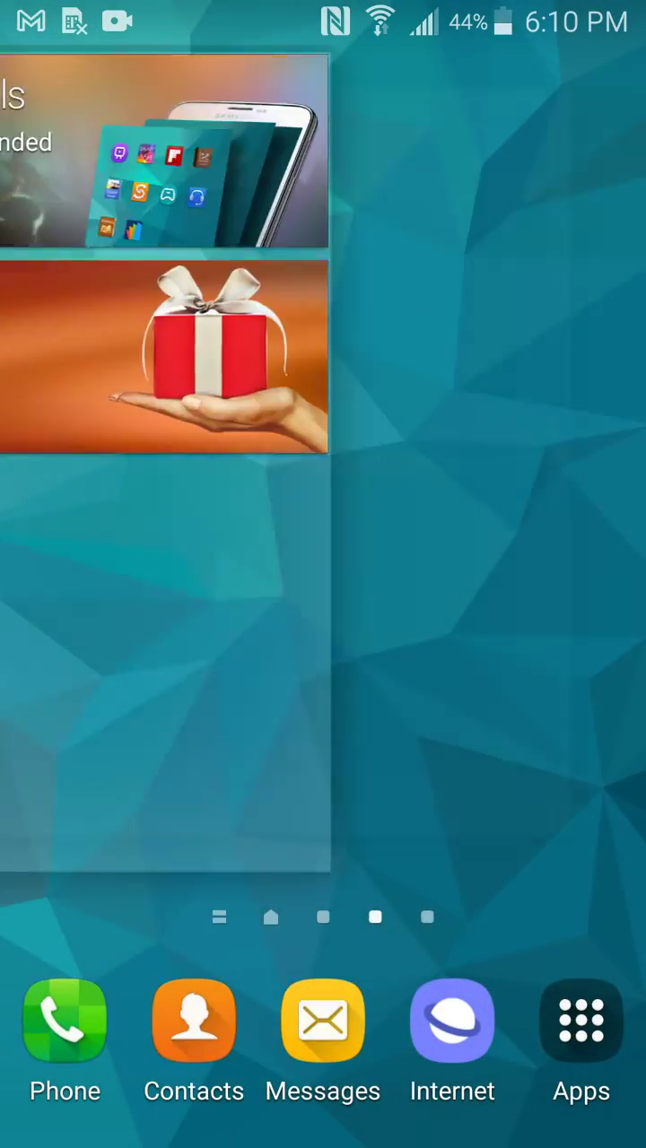
{"action": "left_click", "coordinate": [582, 1021]}
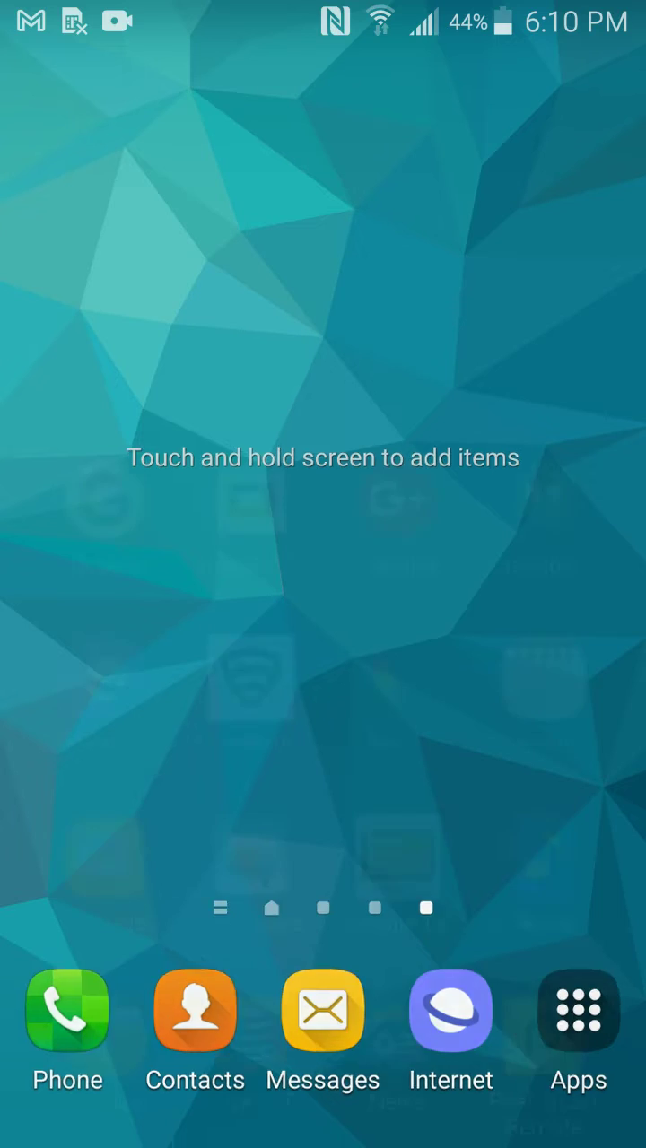
{"action": "left_click_drag", "start_coordinate": [538, 628], "coordinate": [179, 628]}
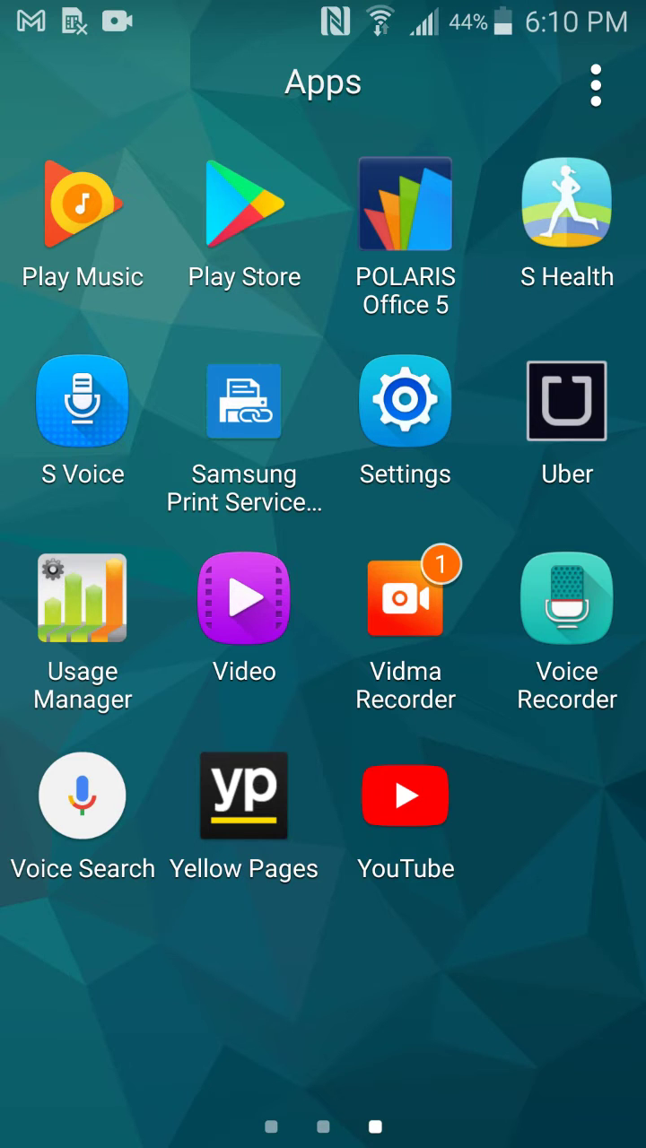
{"action": "left_click_drag", "start_coordinate": [538, 628], "coordinate": [179, 628]}
{"action": "left_click_drag", "start_coordinate": [180, 628], "coordinate": [538, 628]}
{"action": "left_click_drag", "start_coordinate": [526, 808], "coordinate": [135, 807]}
Step: In Play Store, rerun the earlier 'vidma recorder' search and scroll through the results
{"action": "left_click", "coordinate": [244, 207]}
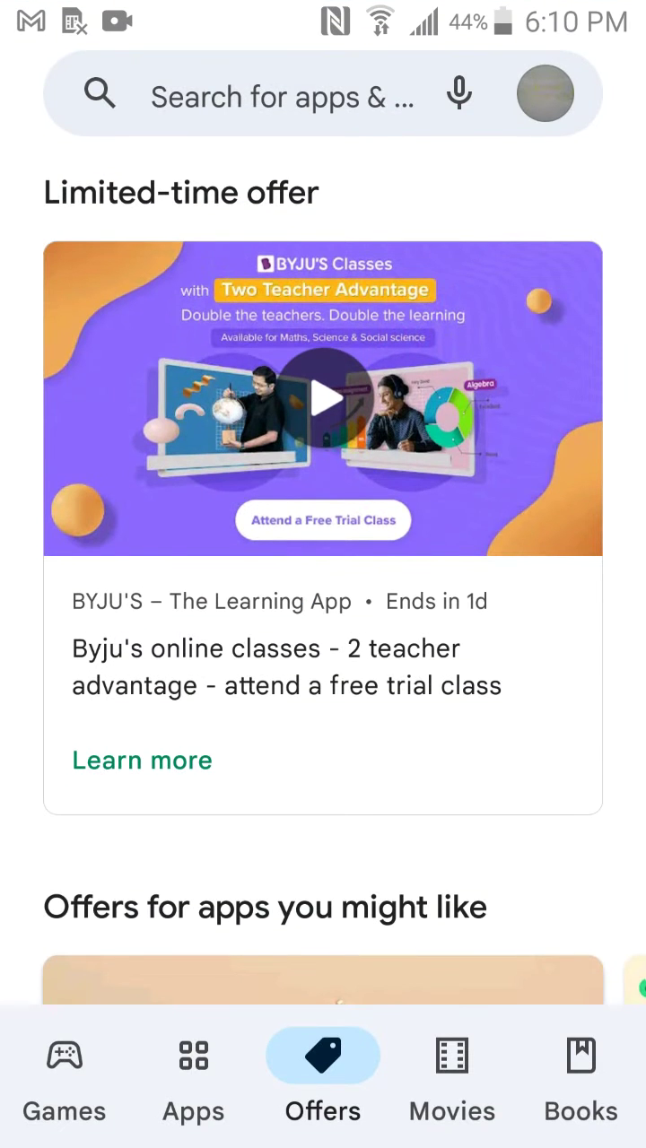
{"action": "left_click", "coordinate": [283, 96]}
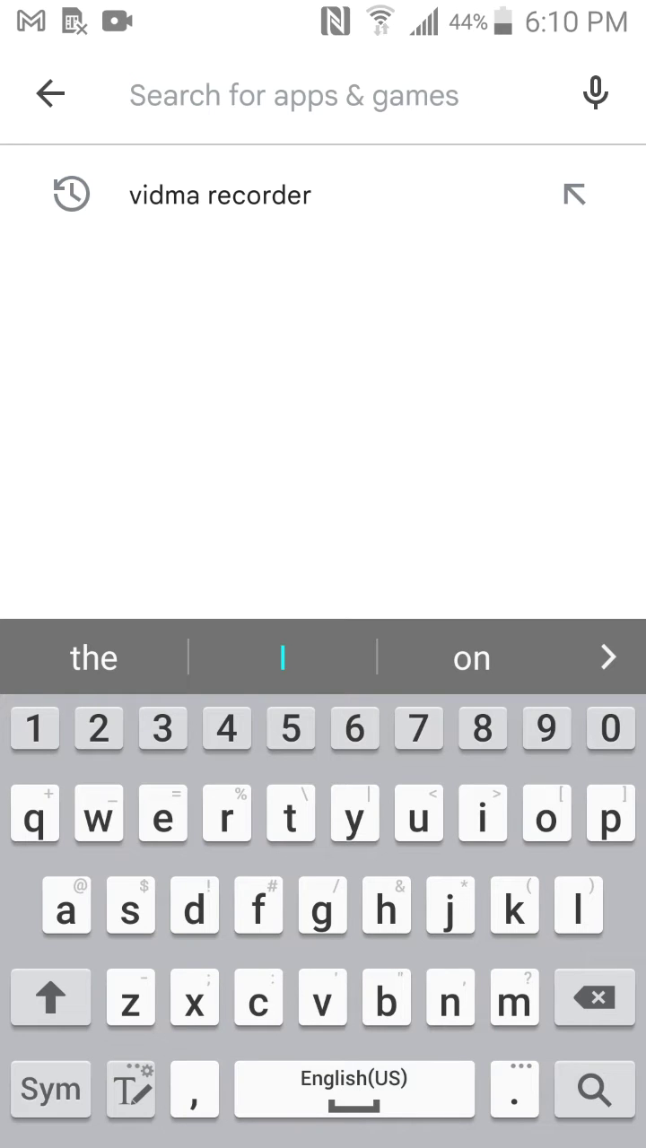
{"action": "left_click", "coordinate": [220, 196]}
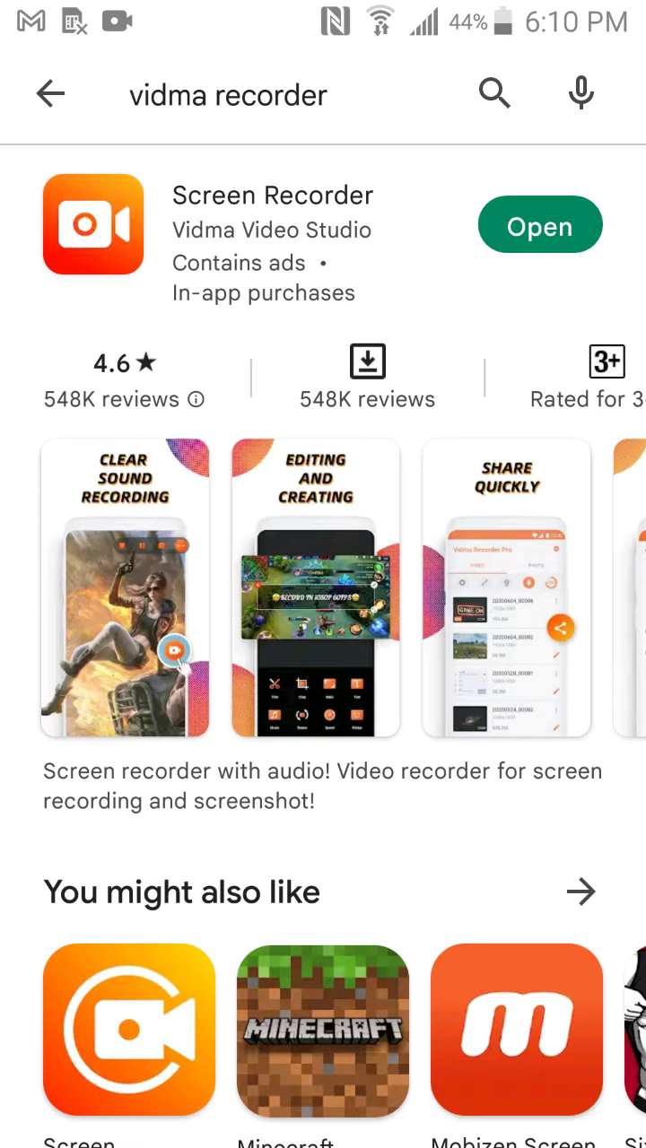
{"action": "scroll", "coordinate": [323, 574], "scroll_direction": "down", "scroll_amount": 3}
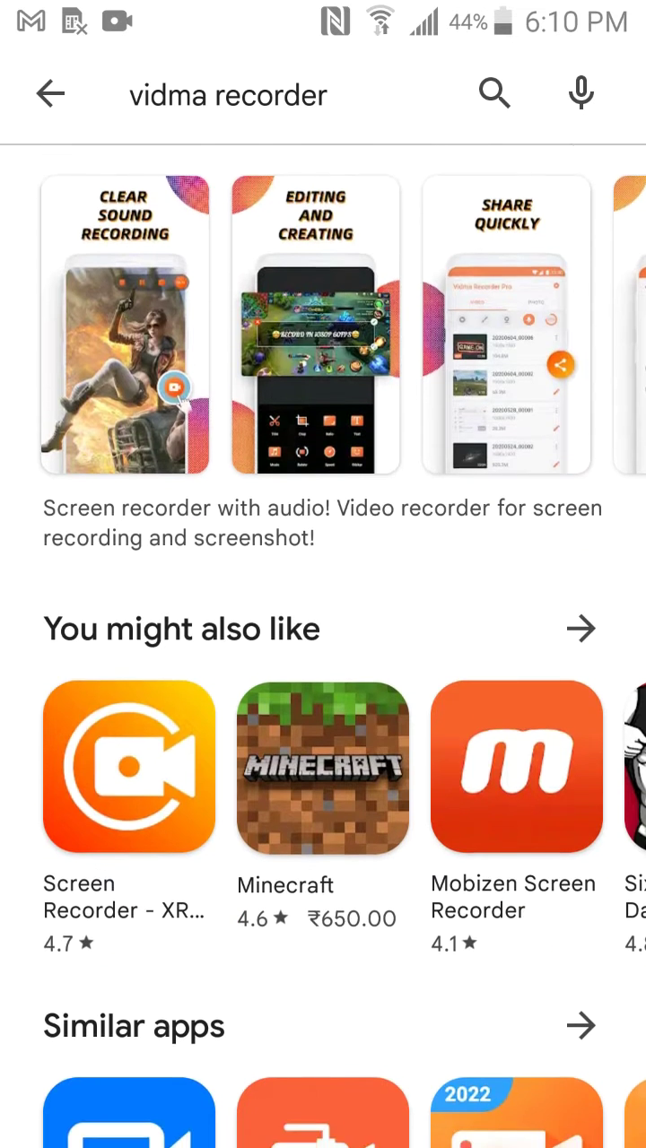
{"action": "scroll", "coordinate": [323, 628], "scroll_direction": "down", "scroll_amount": 2}
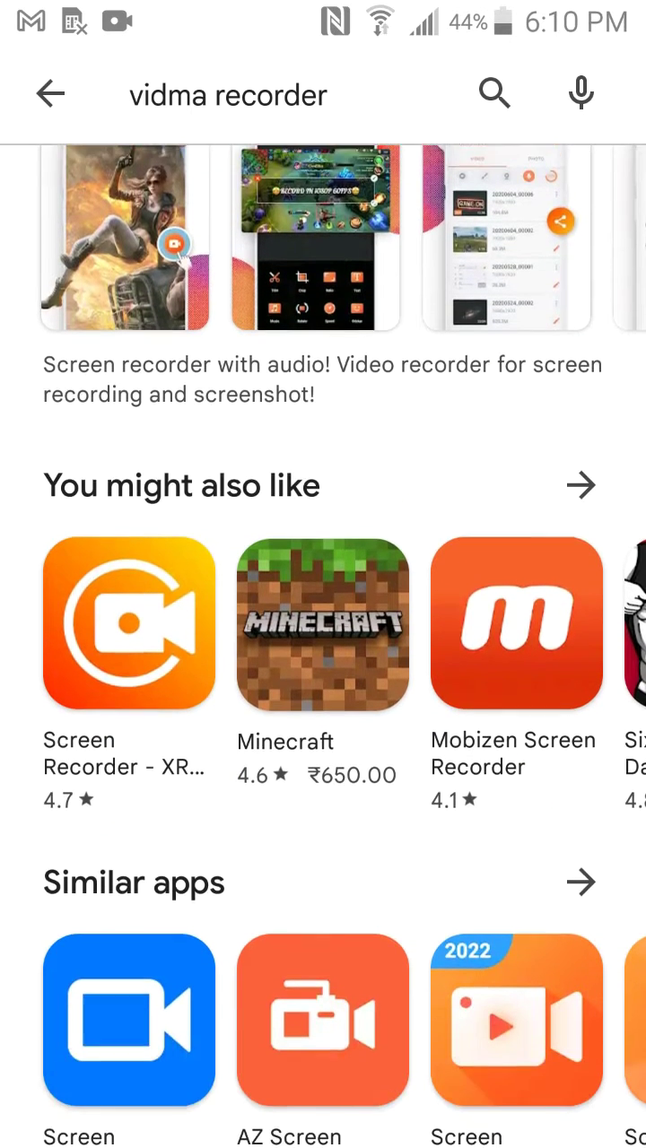
{"action": "scroll", "coordinate": [323, 574], "scroll_direction": "down", "scroll_amount": 2}
Step: Swipe through the Vidma listing screenshots, scroll back up and launch the installed Vidma Recorder
{"action": "mouse_move", "coordinate": [502, 430]}
{"action": "left_mouse_down"}
{"action": "mouse_move", "coordinate": [305, 431]}
{"action": "mouse_move", "coordinate": [372, 431]}
{"action": "left_mouse_up"}
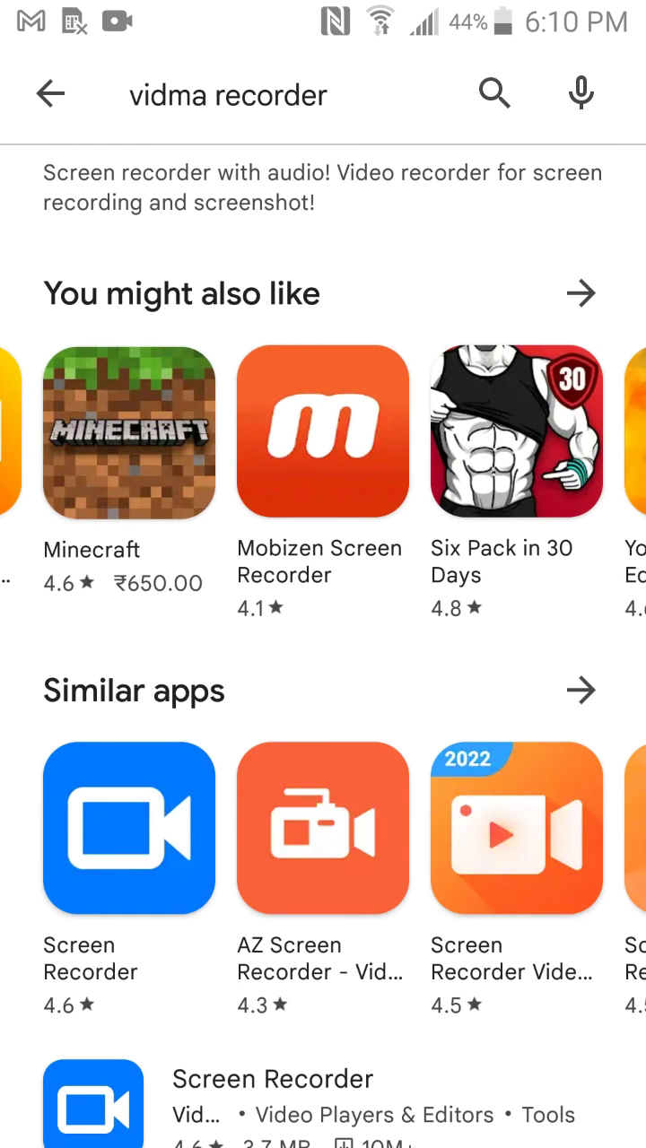
{"action": "left_click_drag", "start_coordinate": [269, 431], "coordinate": [385, 431]}
{"action": "left_click_drag", "start_coordinate": [503, 431], "coordinate": [193, 431]}
{"action": "scroll", "coordinate": [323, 628], "scroll_direction": "down", "scroll_amount": 3}
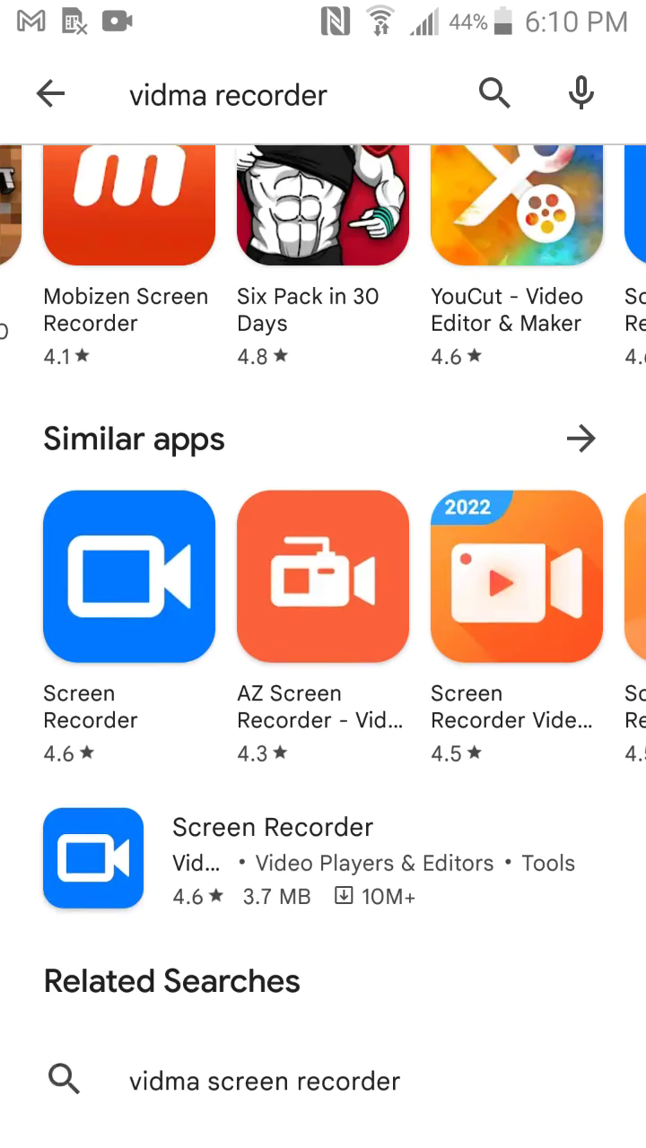
{"action": "scroll", "coordinate": [323, 575], "scroll_direction": "up", "scroll_amount": 10}
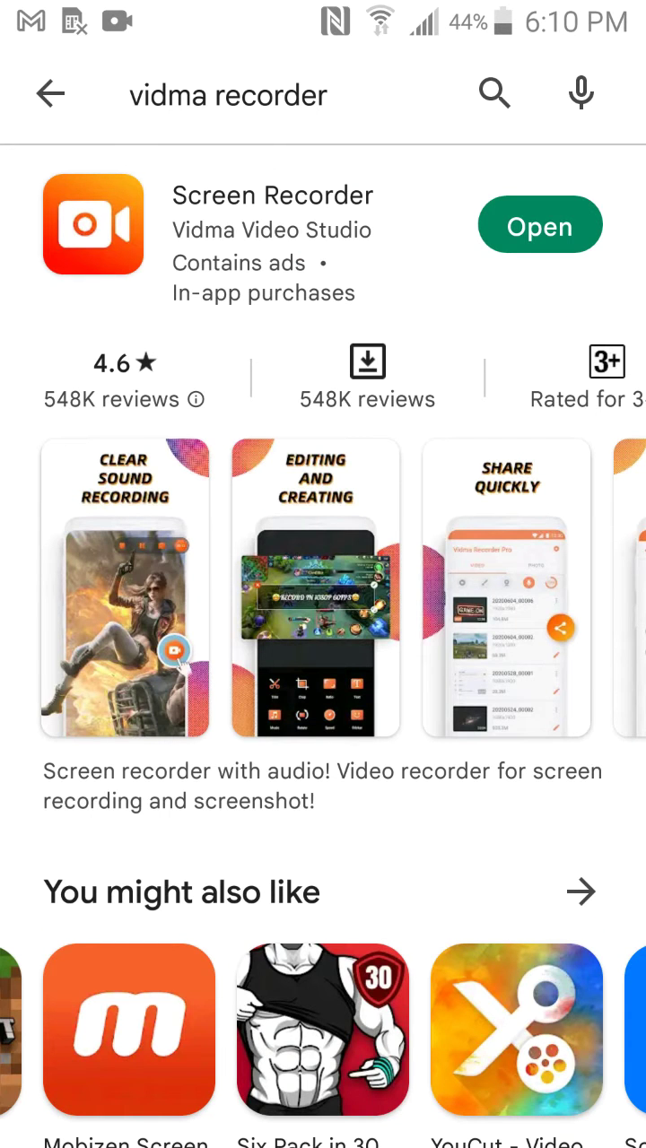
{"action": "left_click", "coordinate": [540, 226]}
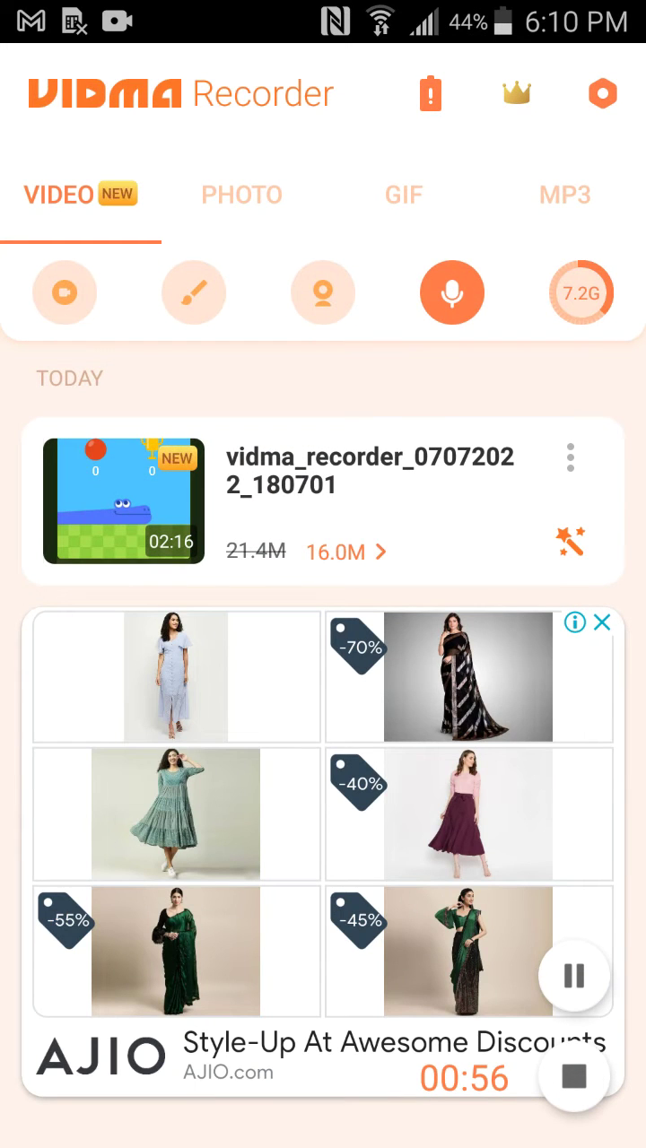
Step: Tour the Photo, GIF and MP3 tabs, then back out of the floating-button overlay permission
{"action": "left_click", "coordinate": [242, 195]}
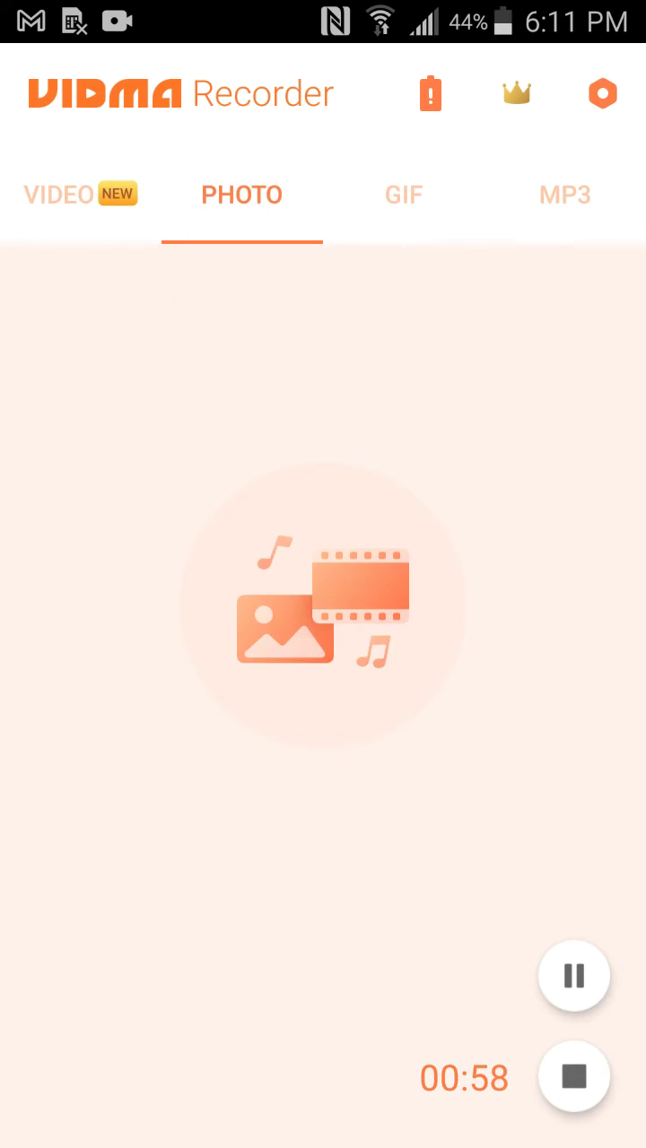
{"action": "left_click", "coordinate": [403, 194]}
{"action": "left_click", "coordinate": [565, 195]}
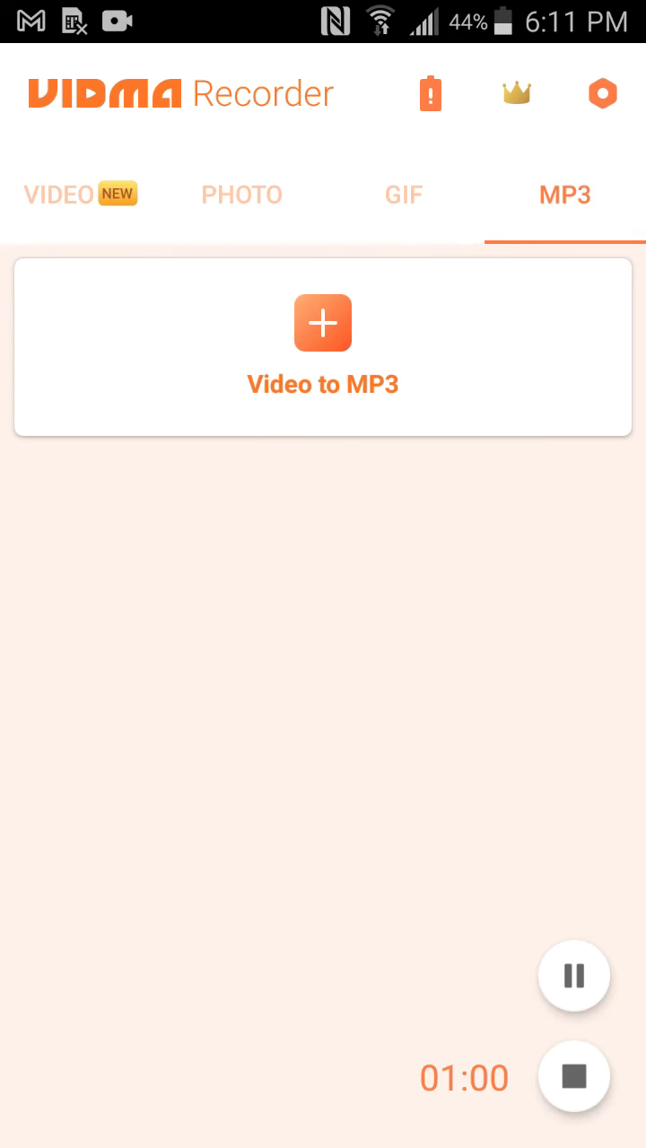
{"action": "left_click", "coordinate": [81, 194]}
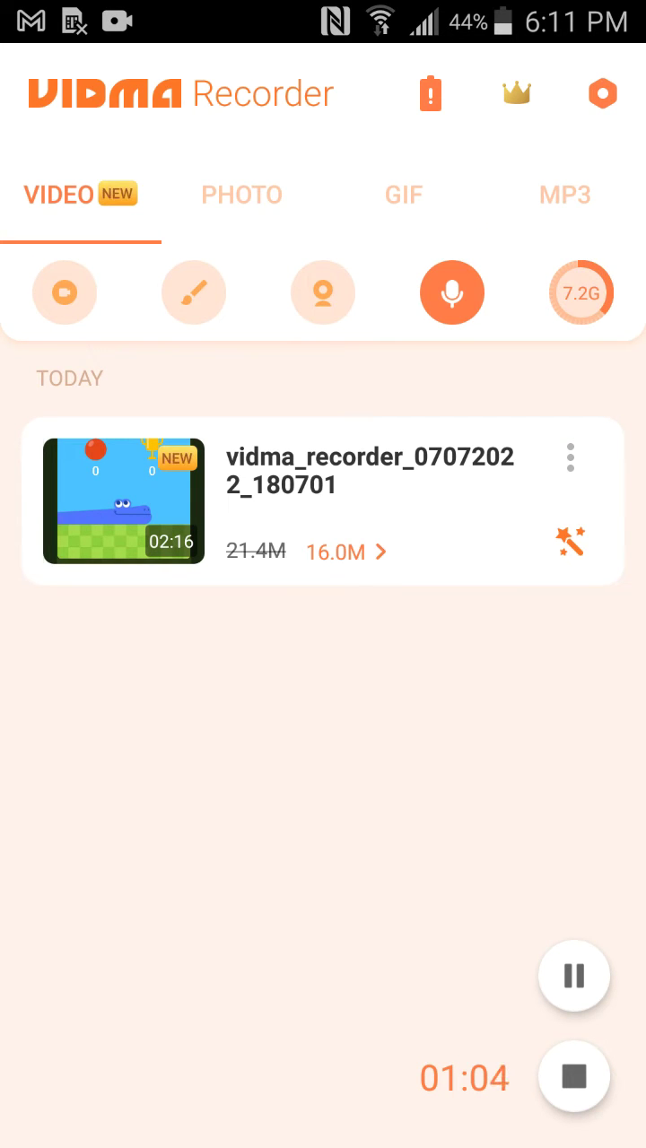
{"action": "left_click", "coordinate": [64, 292]}
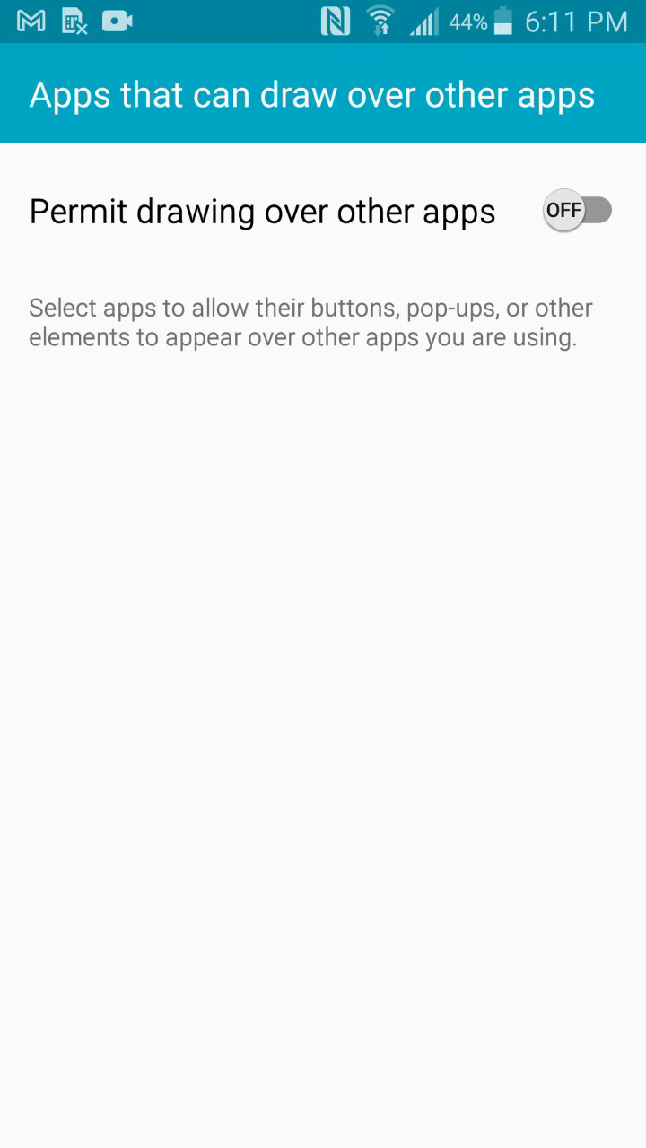
{"action": "key", "text": "Back"}
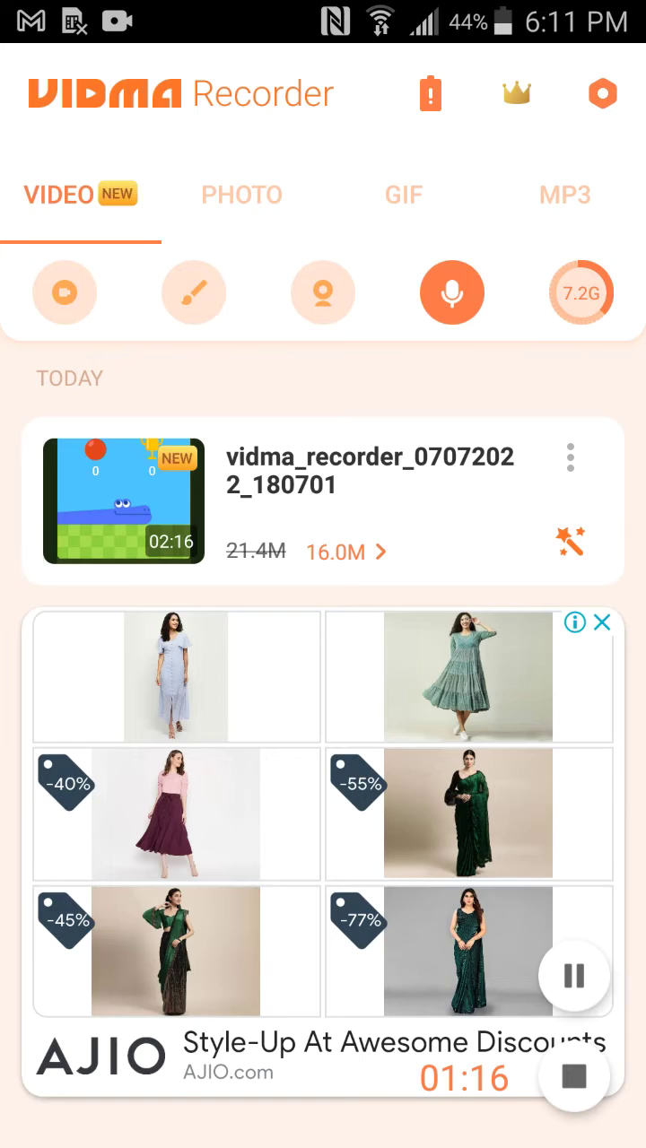
Step: Revisit the Photo, GIF and MP3 tabs, return to Video, and try enabling the drawing brush
{"action": "left_click", "coordinate": [241, 194]}
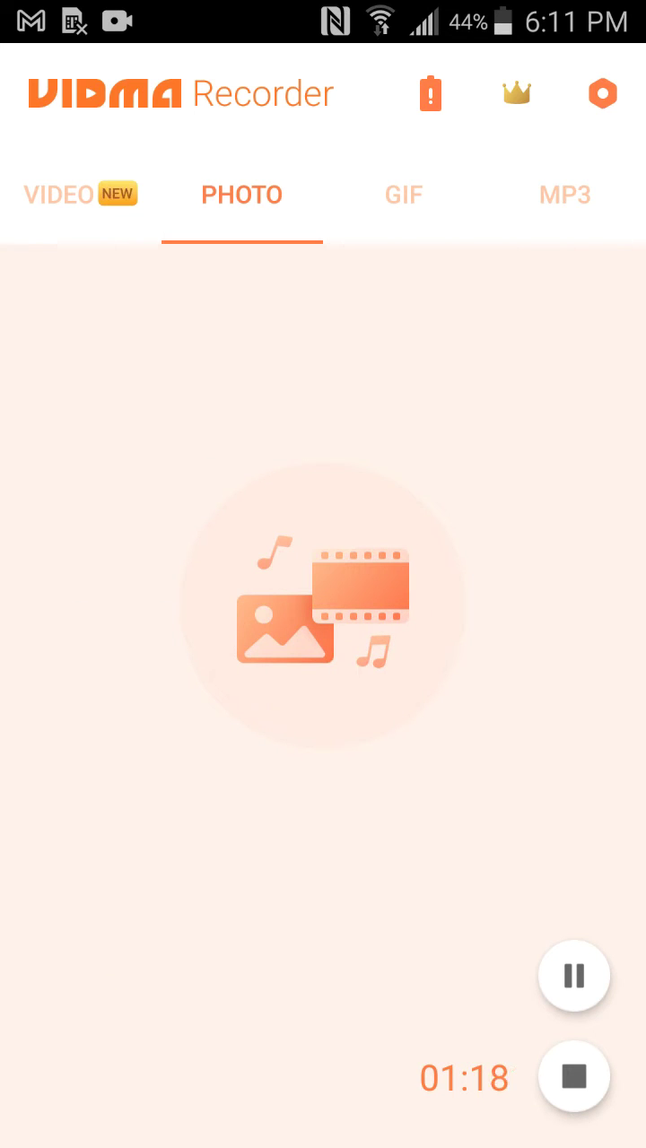
{"action": "left_click", "coordinate": [403, 194]}
{"action": "left_click", "coordinate": [565, 195]}
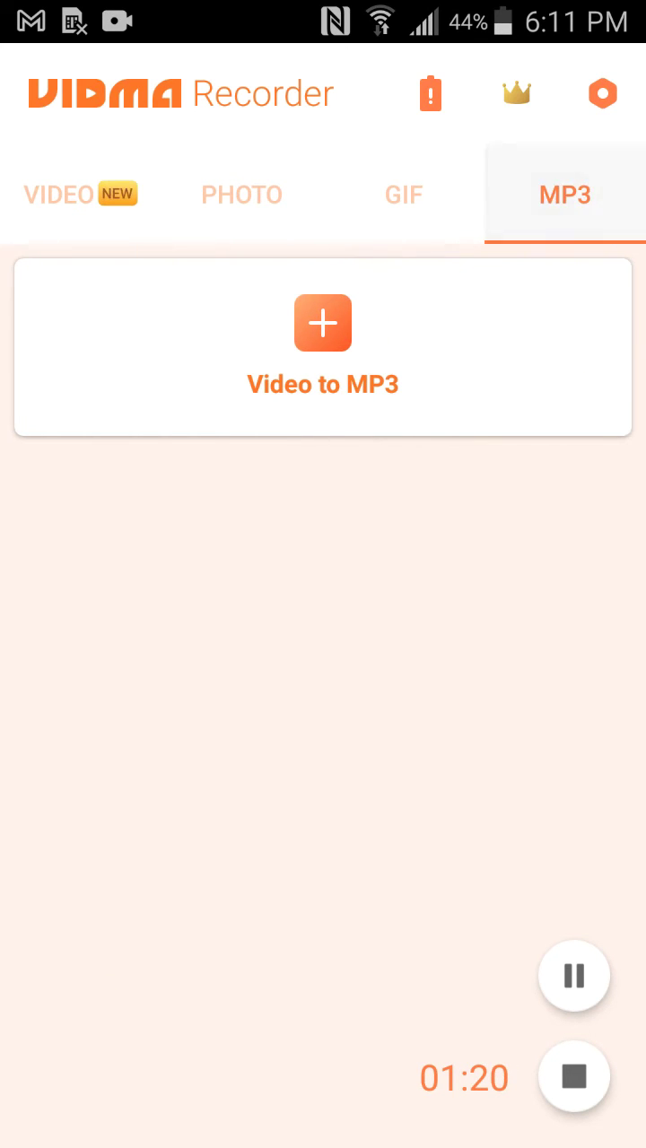
{"action": "left_click", "coordinate": [58, 195]}
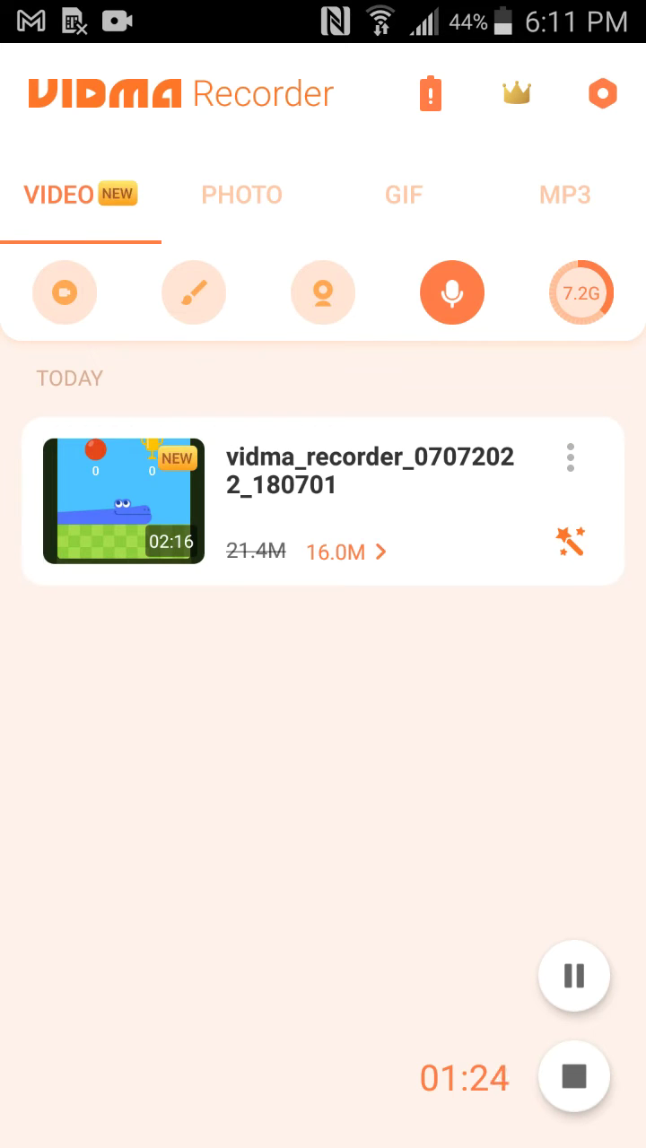
{"action": "left_click", "coordinate": [238, 199]}
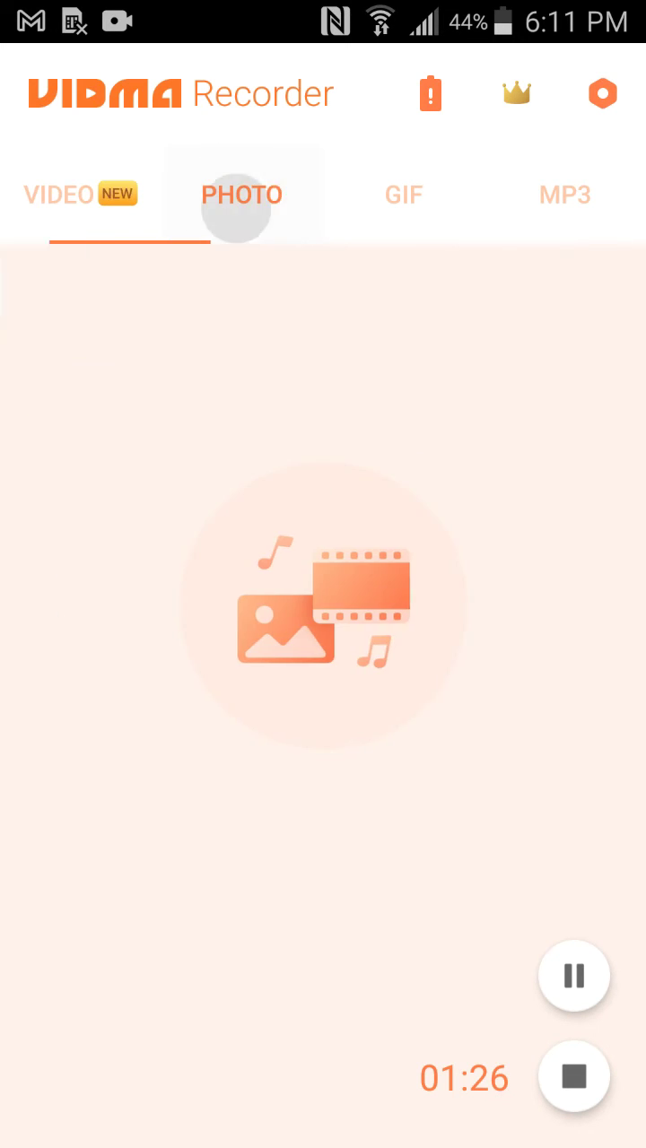
{"action": "left_click", "coordinate": [71, 193]}
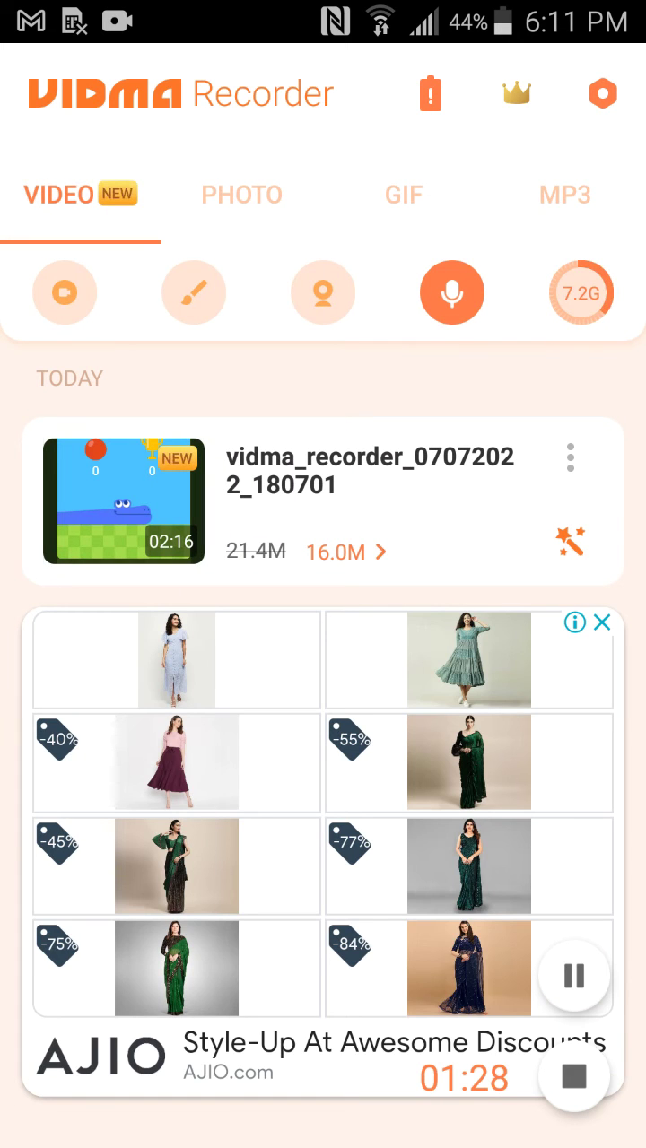
{"action": "left_click", "coordinate": [194, 293]}
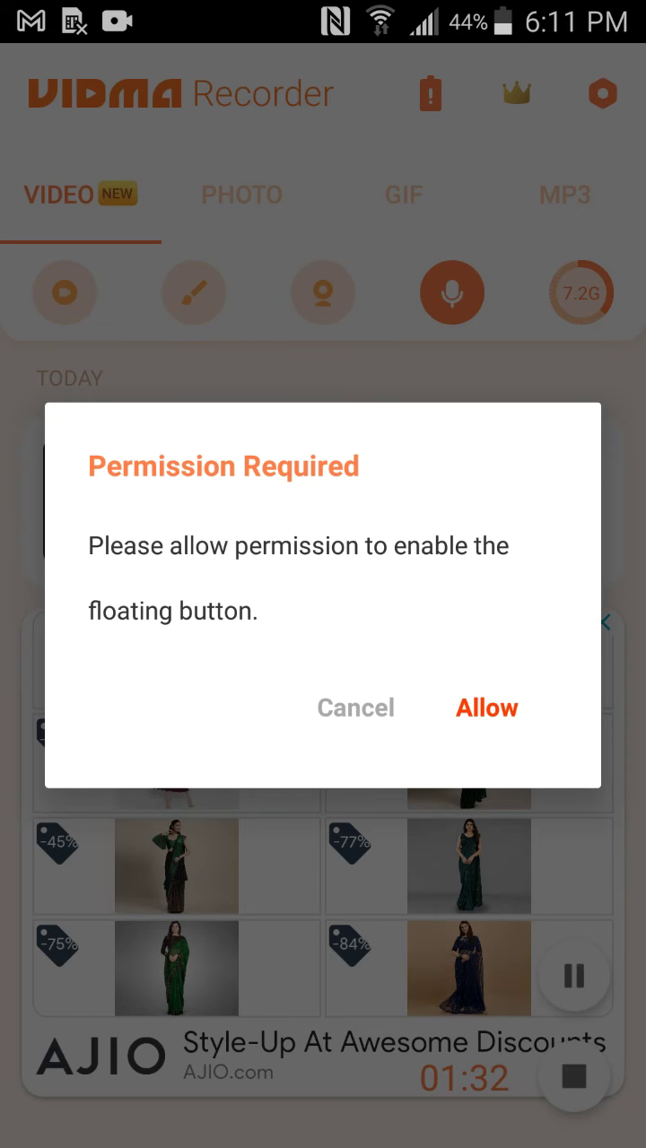
{"action": "left_click", "coordinate": [356, 708]}
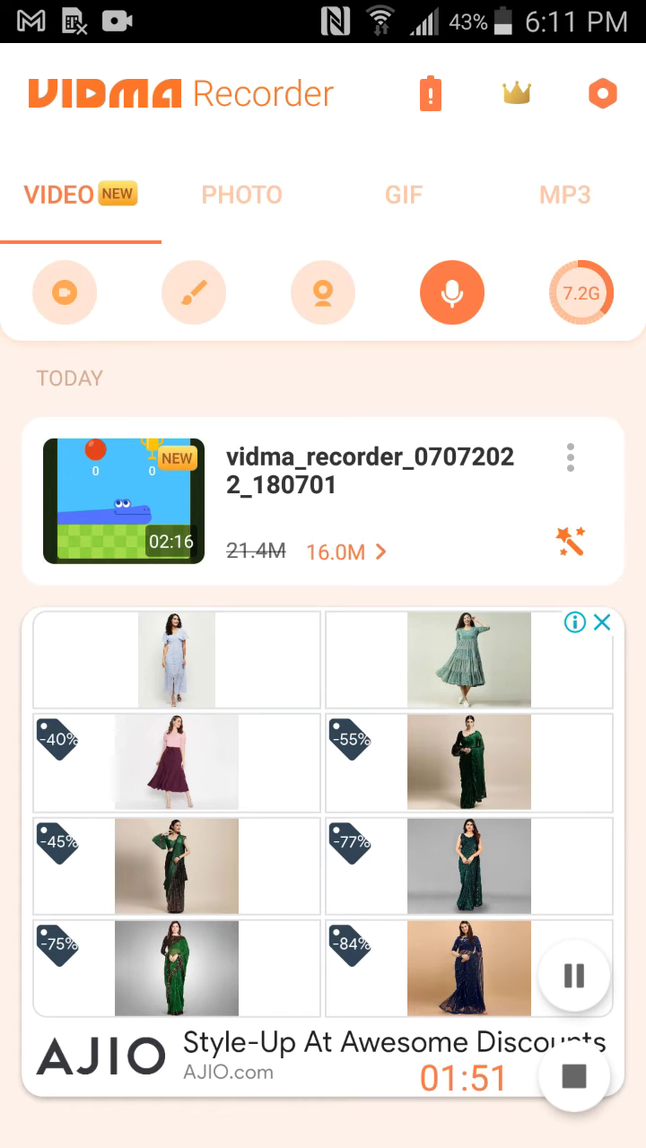
{"action": "left_click", "coordinate": [404, 195]}
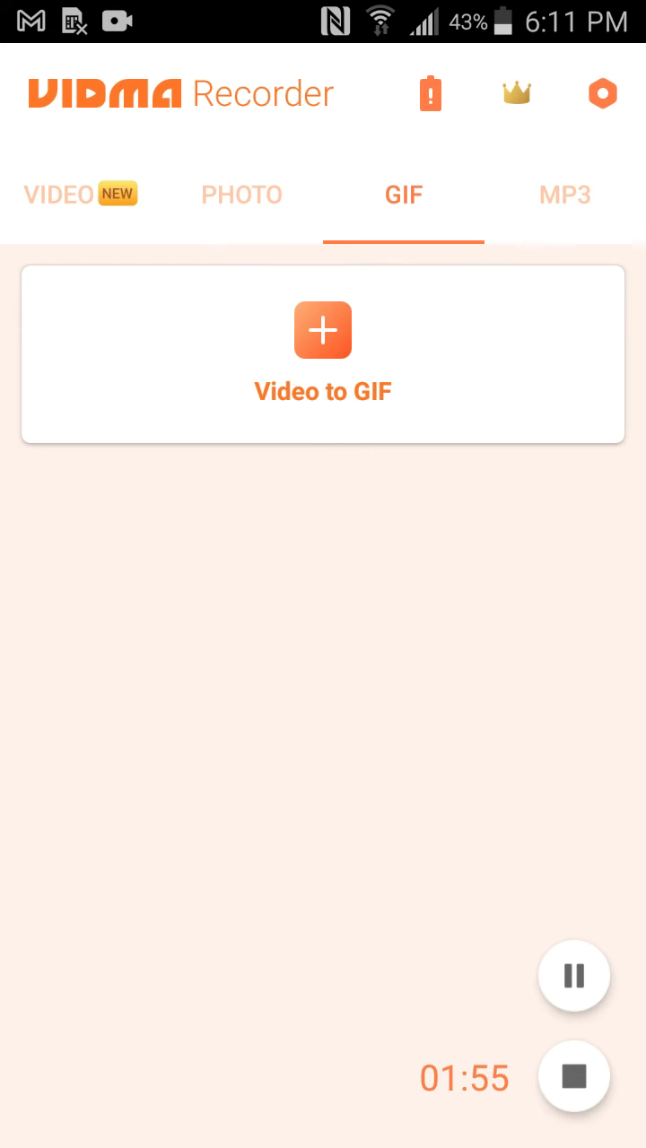
{"action": "left_click", "coordinate": [248, 196]}
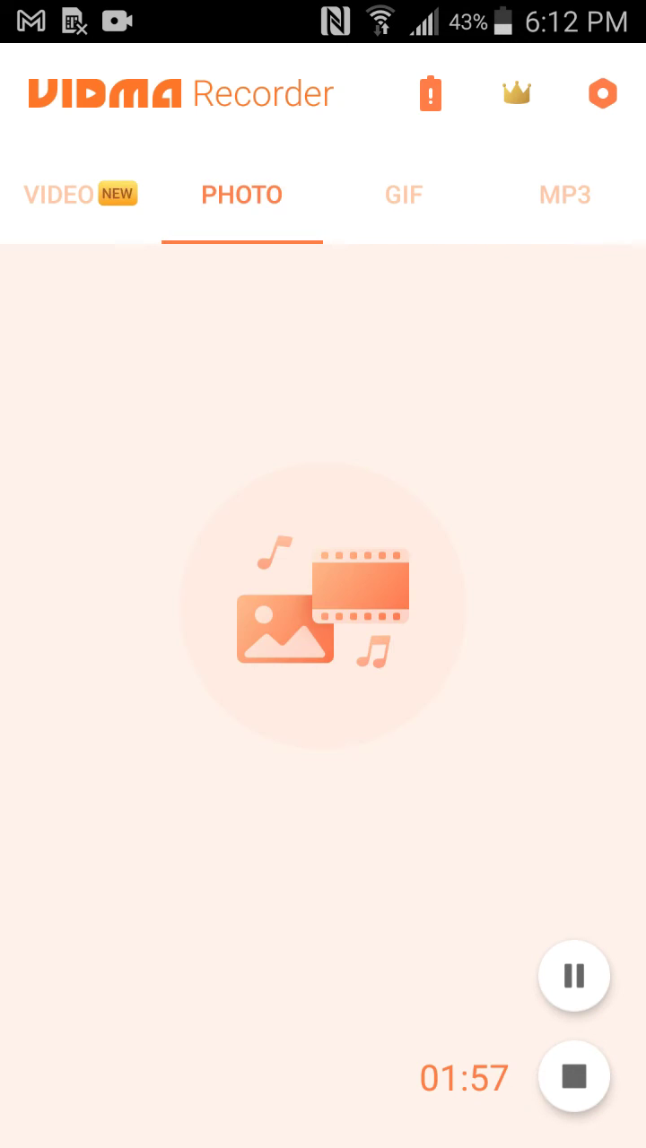
{"action": "left_click", "coordinate": [403, 196]}
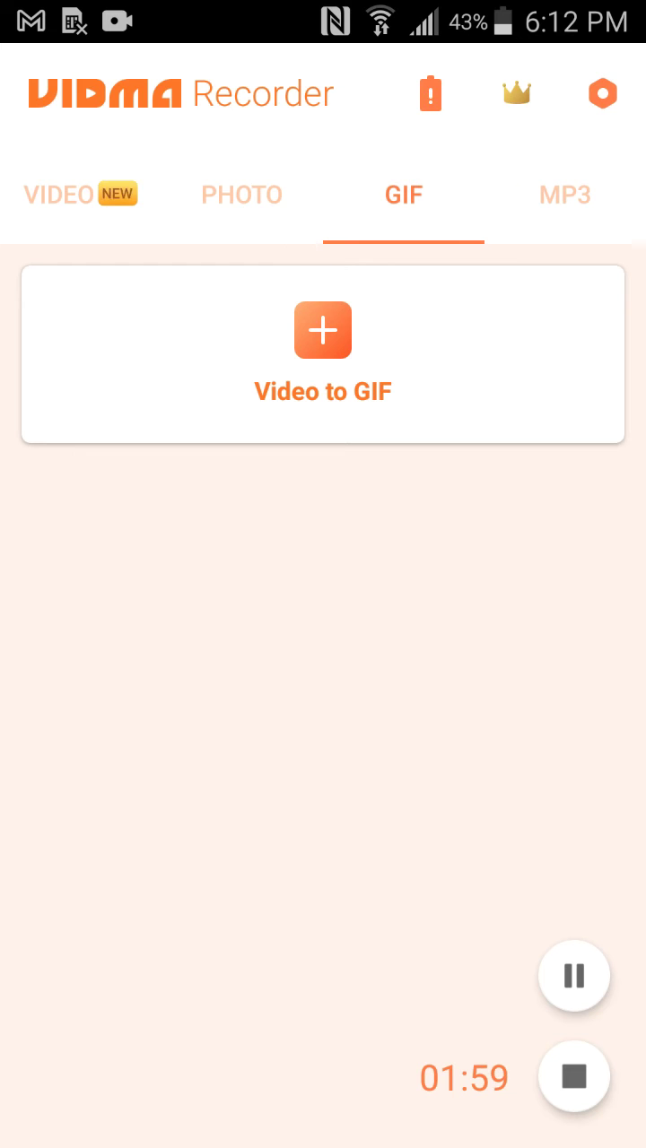
{"action": "left_click", "coordinate": [564, 196]}
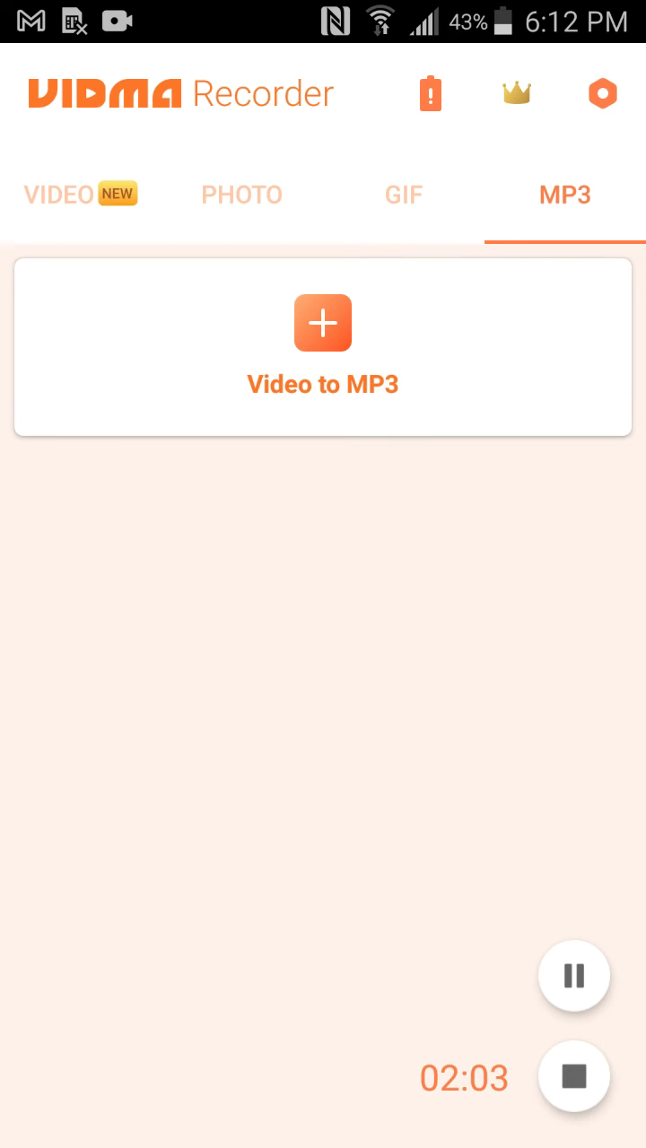
{"action": "left_click", "coordinate": [58, 195]}
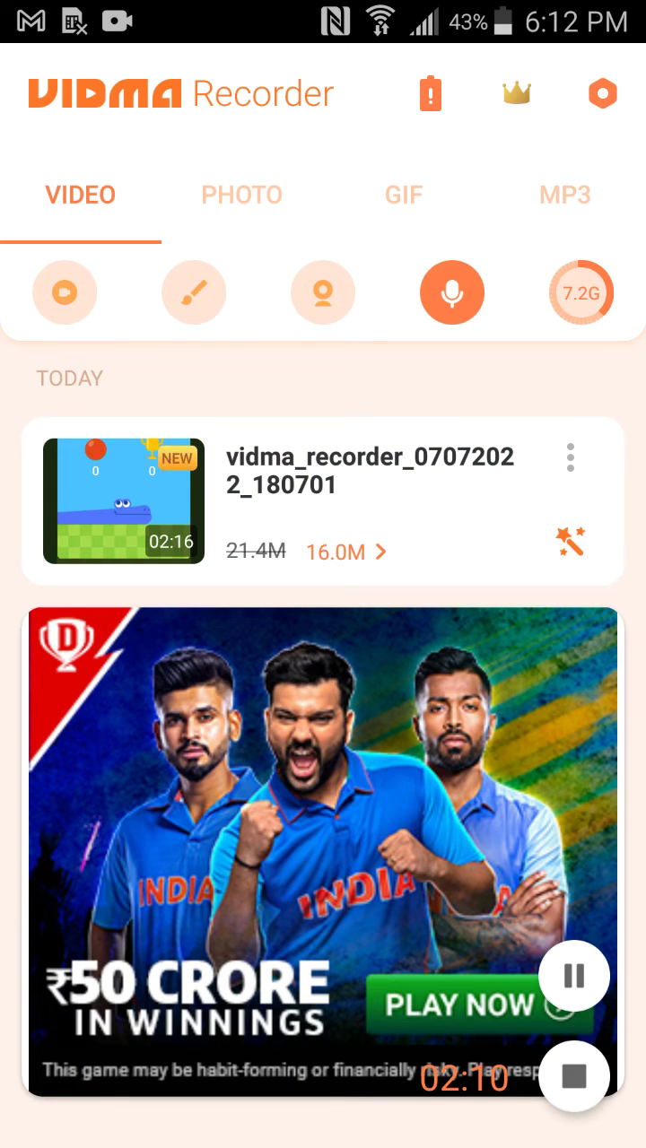
Step: Briefly play and pause the Snake game recording, close the player, and pull down the notification shade
{"action": "left_click", "coordinate": [124, 501]}
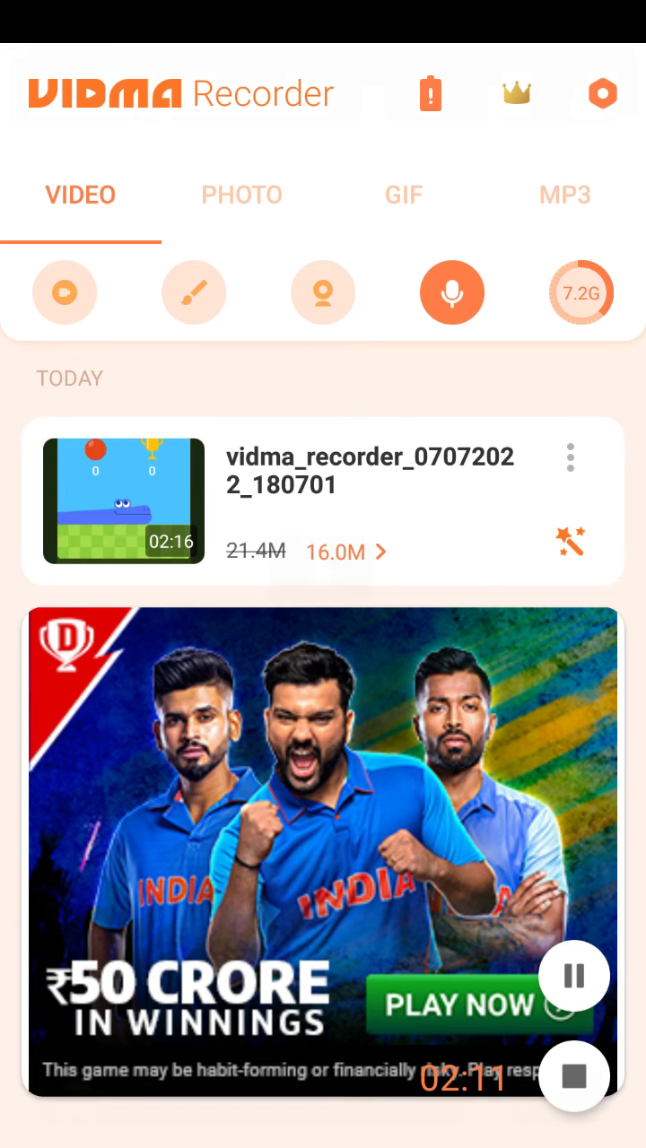
{"action": "key", "text": "Return"}
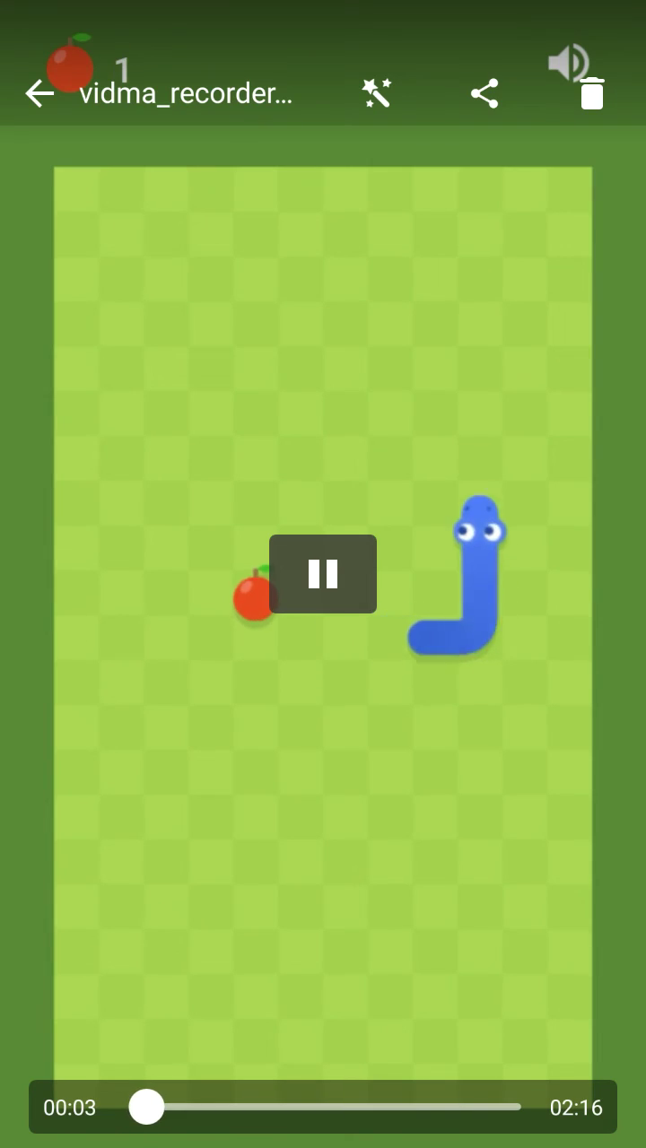
{"action": "left_click", "coordinate": [323, 574]}
{"action": "left_click", "coordinate": [39, 93]}
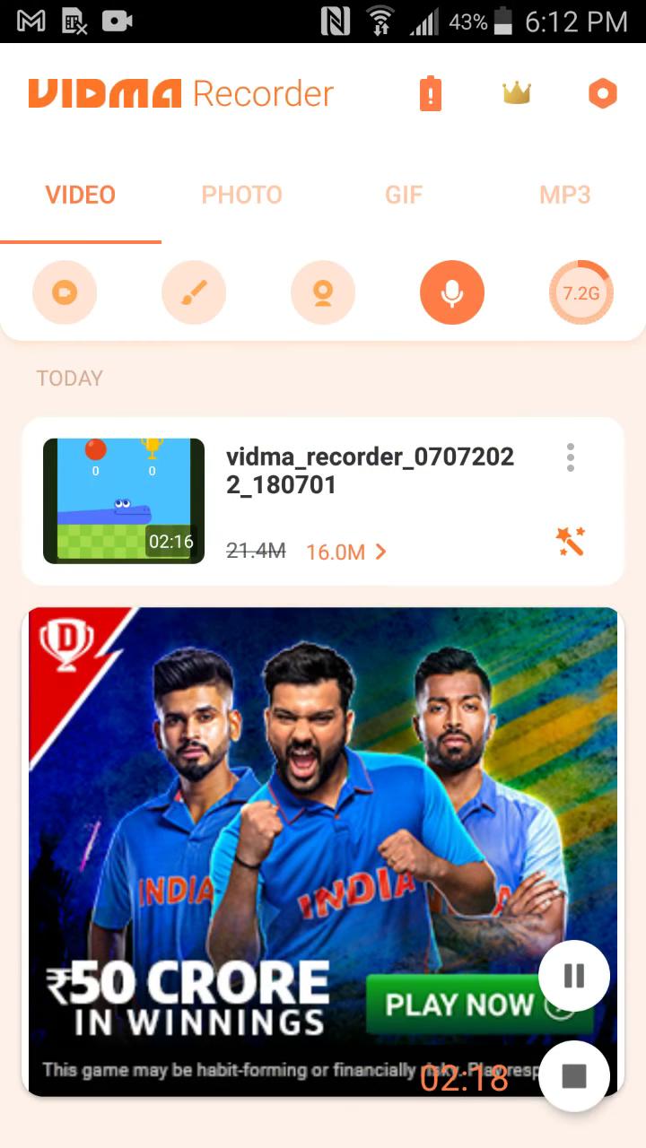
{"action": "left_click_drag", "start_coordinate": [323, 9], "coordinate": [323, 449]}
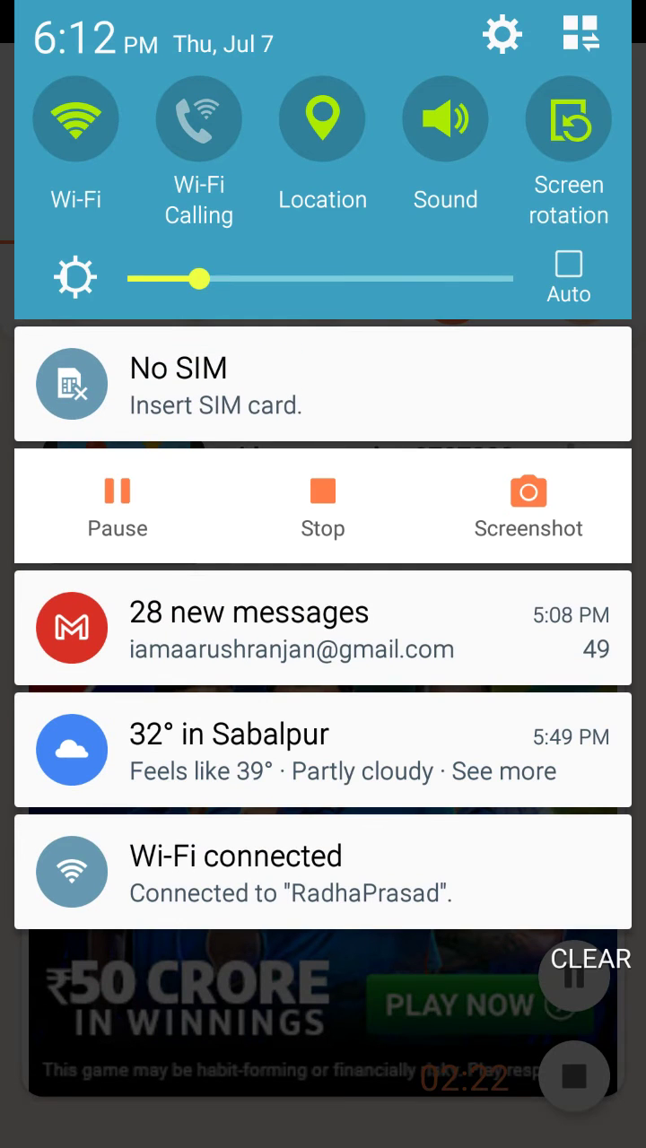
Step: Clear the dismissible notifications, keeping Vidma's controls, and collapse the shade back to the Video list
{"action": "left_click", "coordinate": [590, 959]}
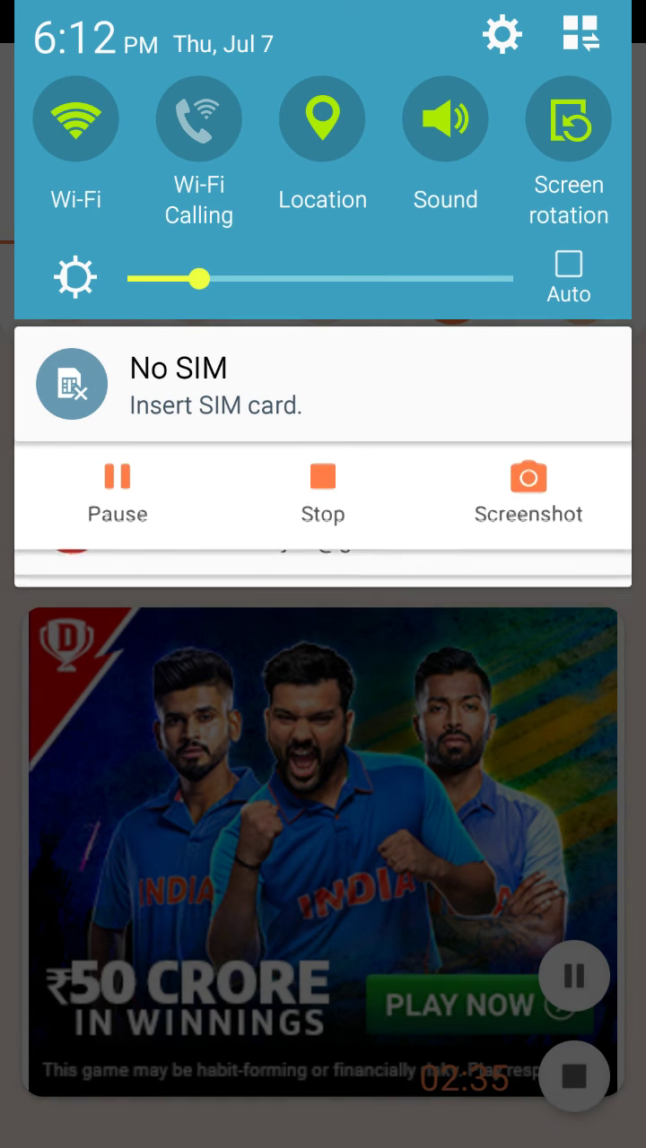
{"action": "left_click_drag", "start_coordinate": [323, 808], "coordinate": [323, 269]}
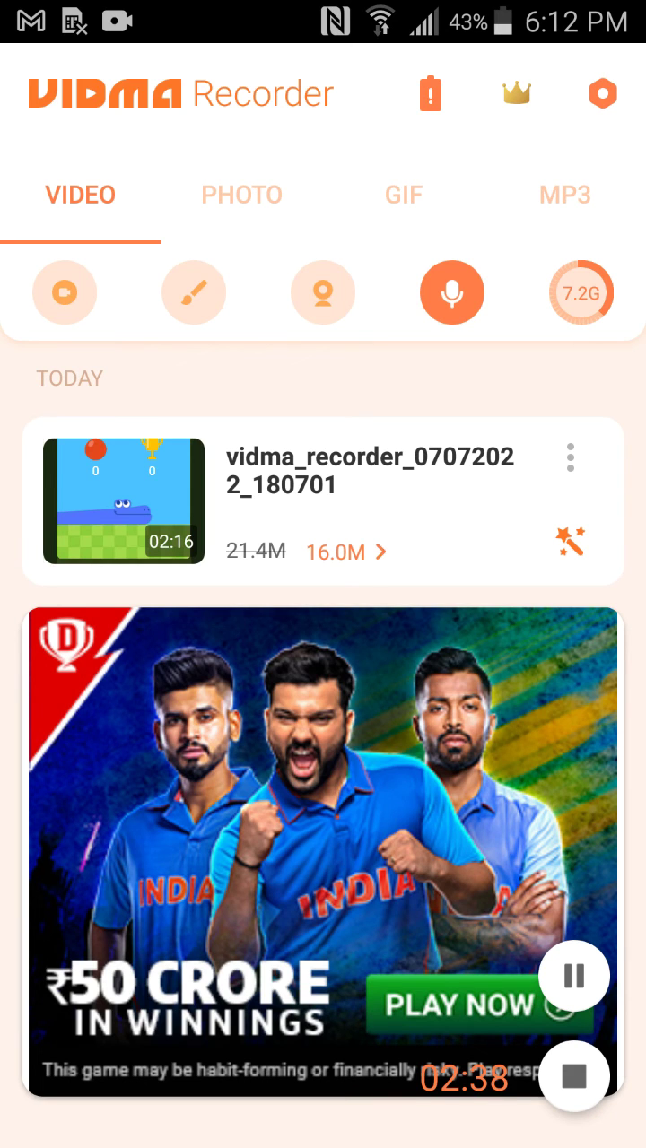